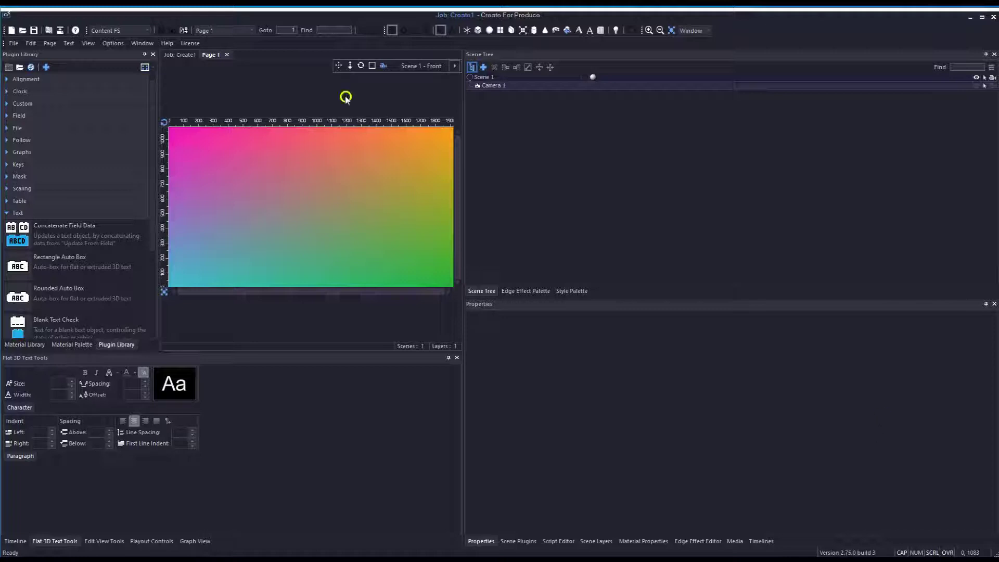
Add a Flat 3D Text object and rename it 'Text 1'
{"action": "left_click", "coordinate": [588, 30]}
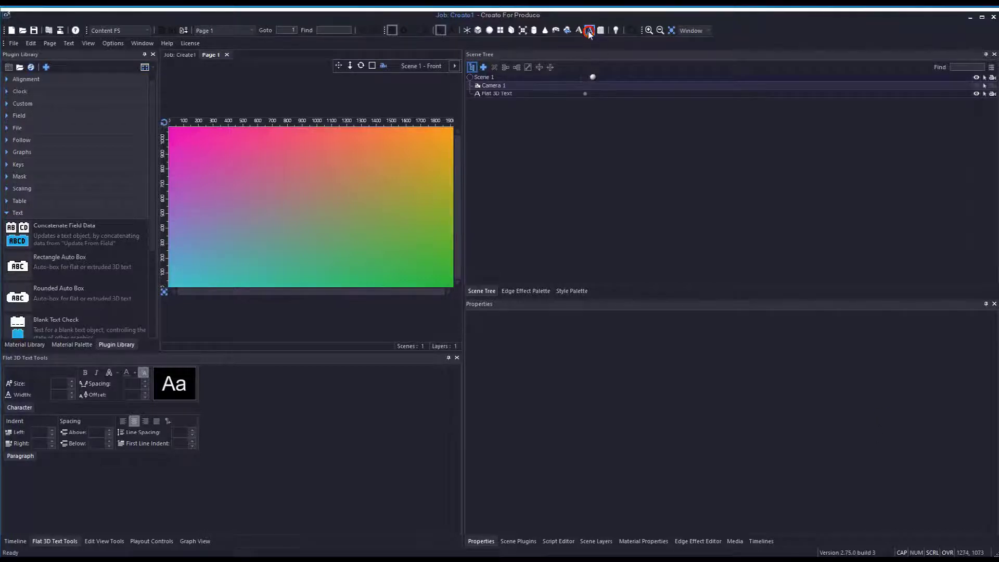
{"action": "left_click", "coordinate": [490, 95]}
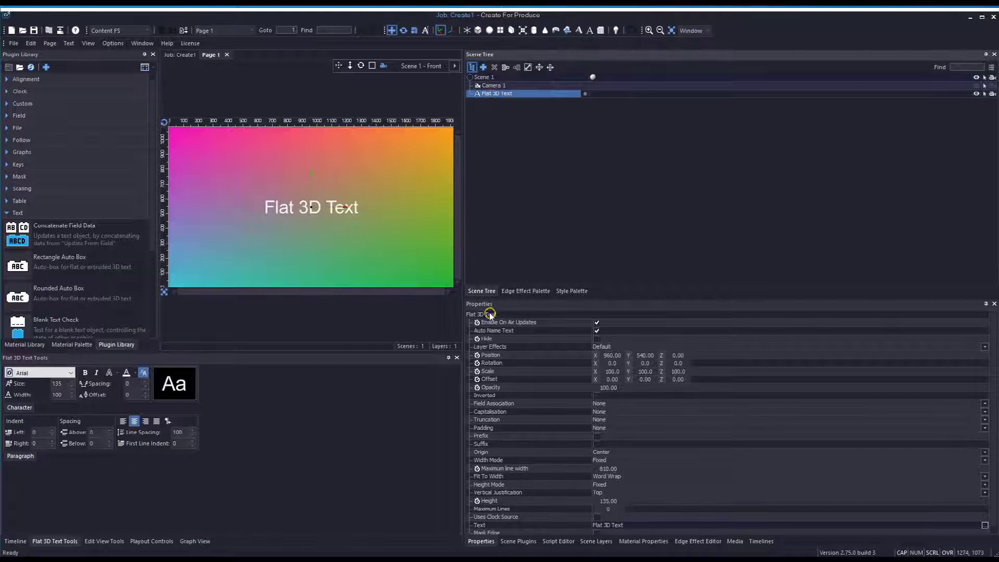
{"action": "left_click", "coordinate": [489, 312]}
{"action": "left_click", "coordinate": [518, 323]}
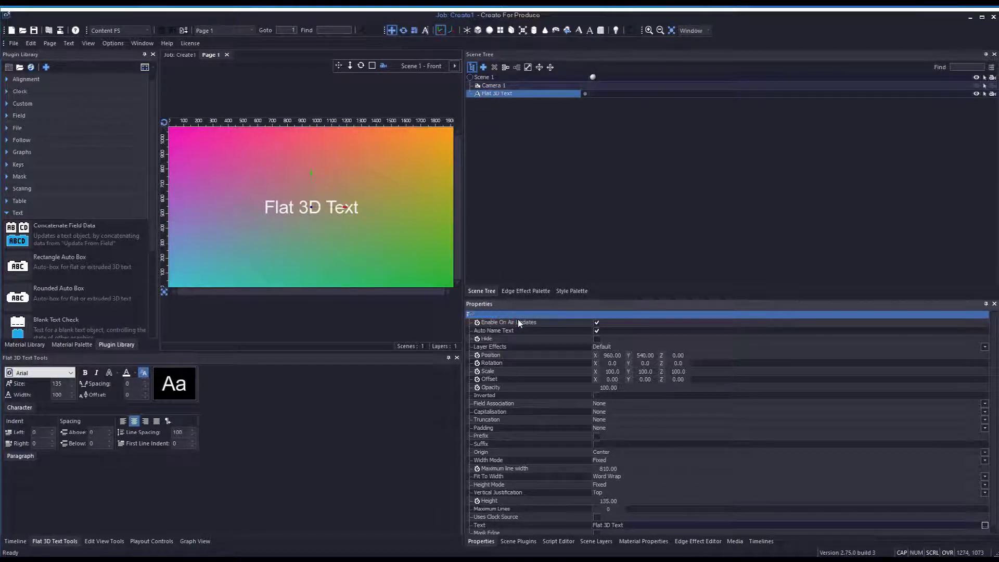
{"action": "type", "text": "Text 1"}
{"action": "key", "text": "Return"}
Set Text 1's Fit To Width to None and Width and Height Mode to Automatic
{"action": "left_click", "coordinate": [618, 470]}
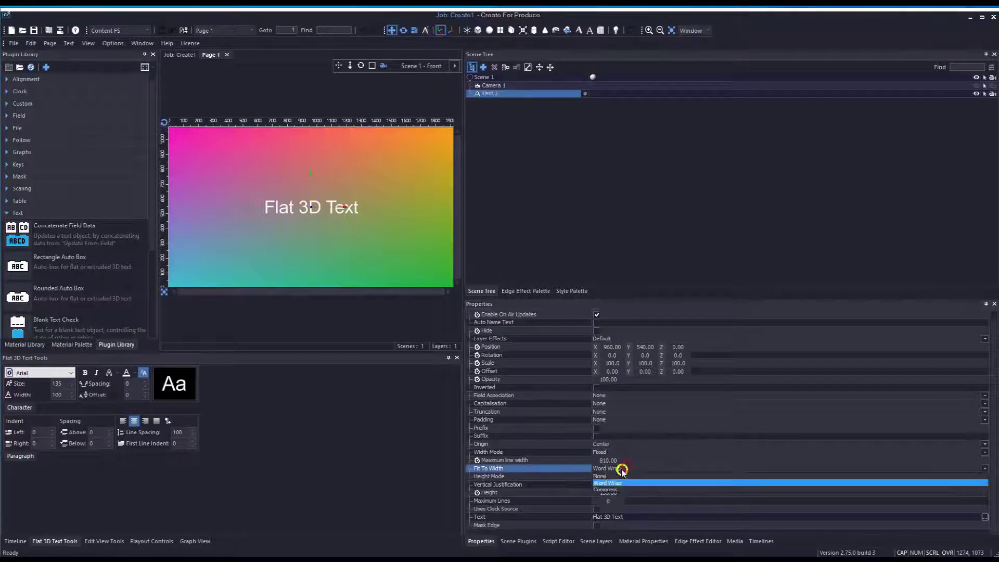
{"action": "left_click", "coordinate": [607, 477]}
{"action": "left_click", "coordinate": [615, 453]}
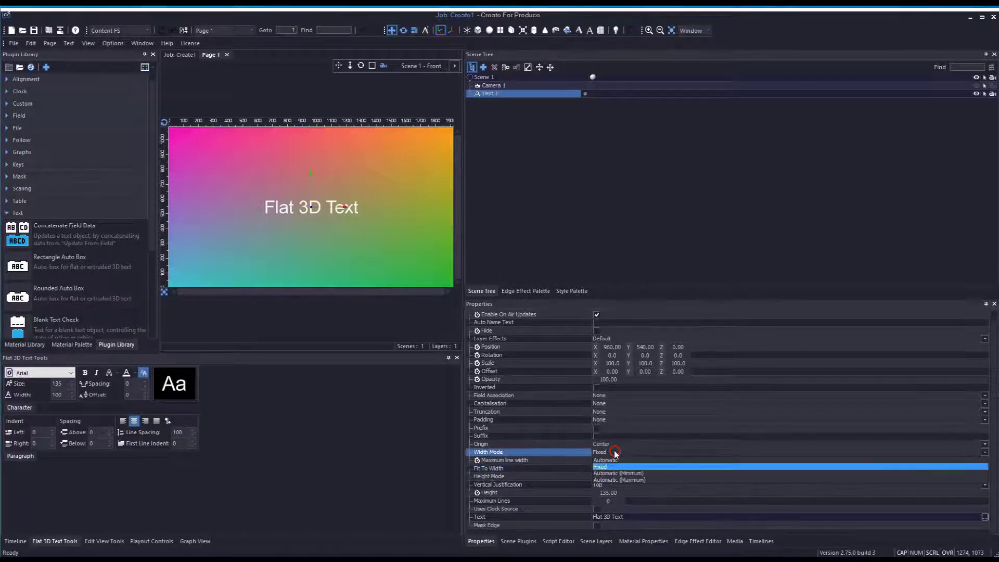
{"action": "left_click", "coordinate": [612, 455]}
{"action": "left_click", "coordinate": [613, 452]}
{"action": "left_click", "coordinate": [609, 460]}
{"action": "left_click", "coordinate": [610, 460]}
{"action": "left_click", "coordinate": [605, 468]}
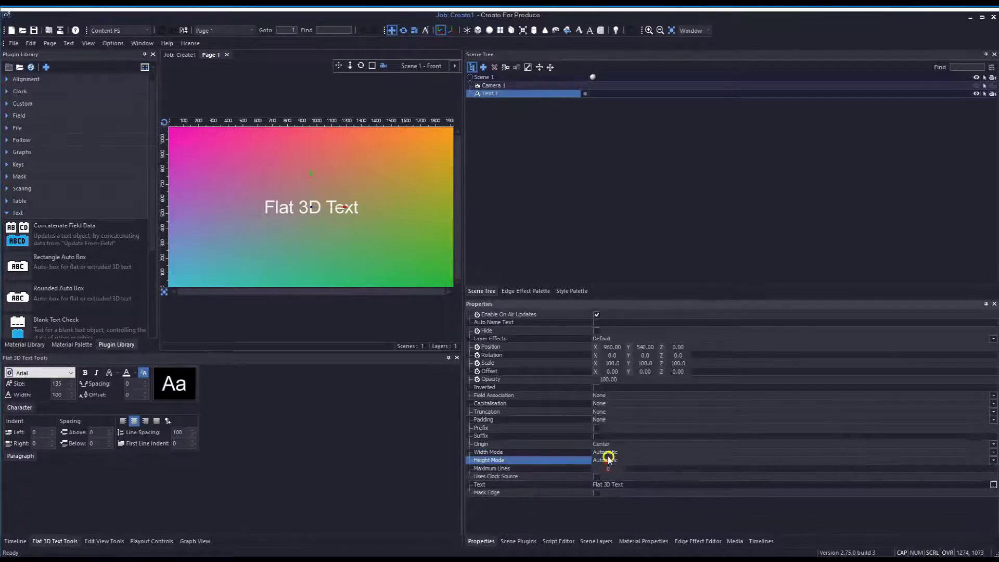
Move Text 1 up and left on the canvas and copy it
{"action": "left_click_drag", "start_coordinate": [291, 208], "coordinate": [243, 178]}
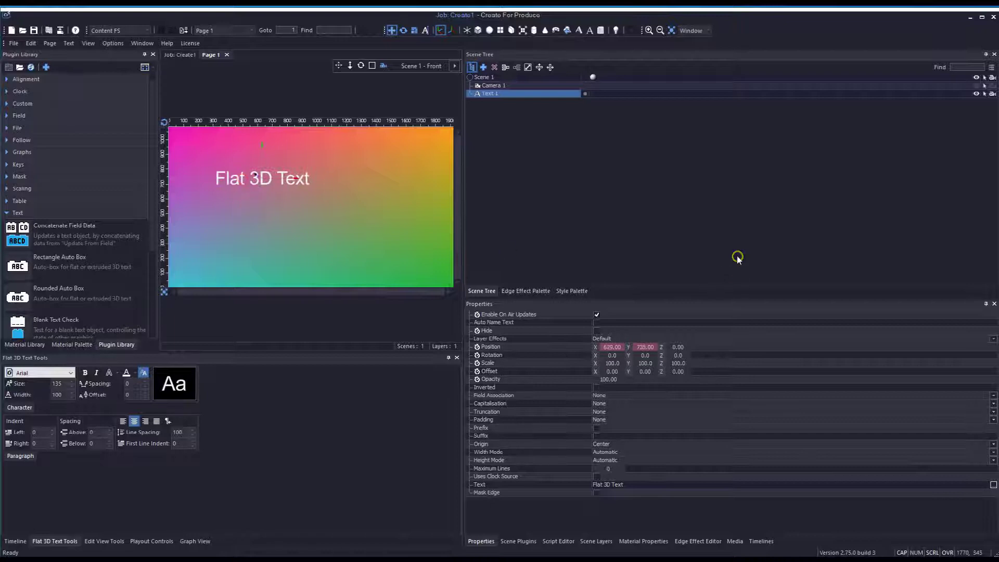
{"action": "right_click", "coordinate": [488, 94]}
{"action": "left_click", "coordinate": [518, 189]}
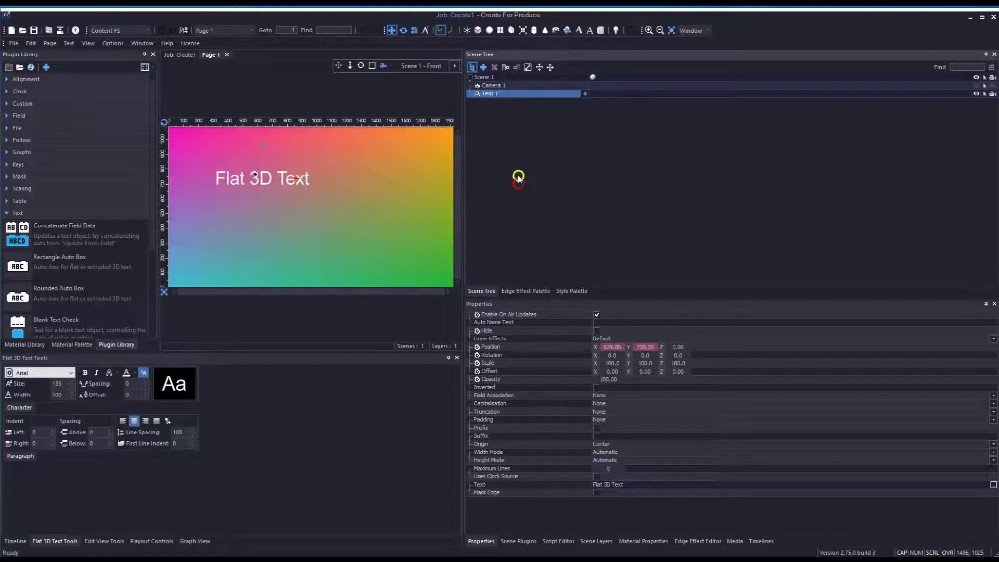
Paste the copy into Scene 1 as Text 2 and place it below Text 1
{"action": "left_click", "coordinate": [485, 77]}
{"action": "right_click", "coordinate": [485, 78]}
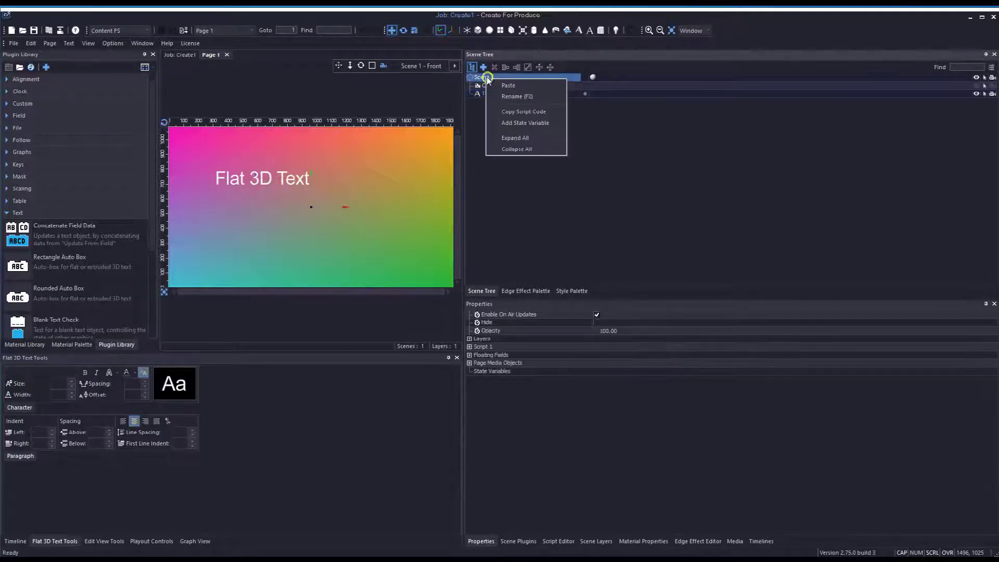
{"action": "left_click", "coordinate": [508, 85]}
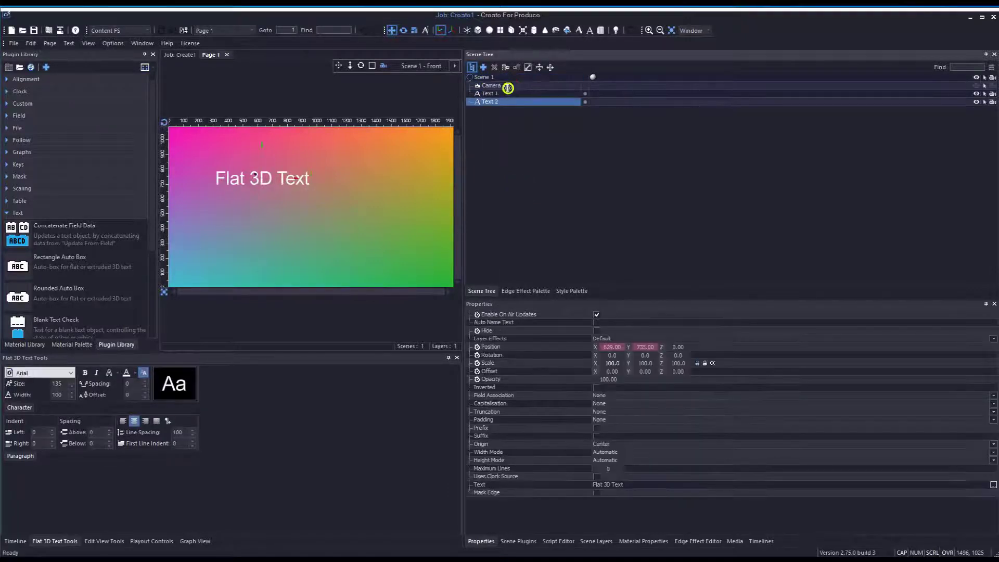
{"action": "left_click_drag", "start_coordinate": [262, 149], "coordinate": [265, 225]}
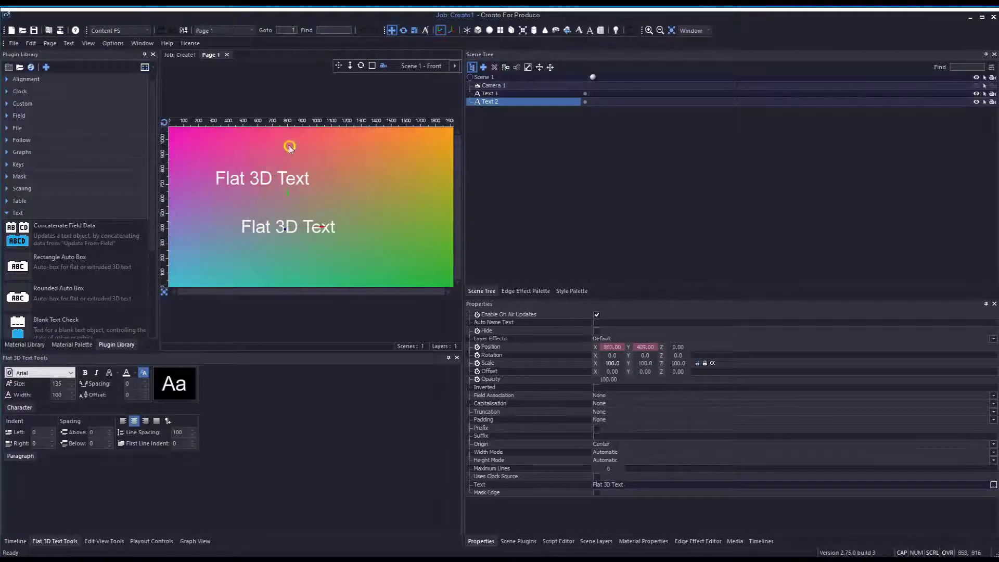
Attach Rectangle Auto Box to Scene 1 and expand its empty Text Objects and Box slots
{"action": "left_click", "coordinate": [19, 269]}
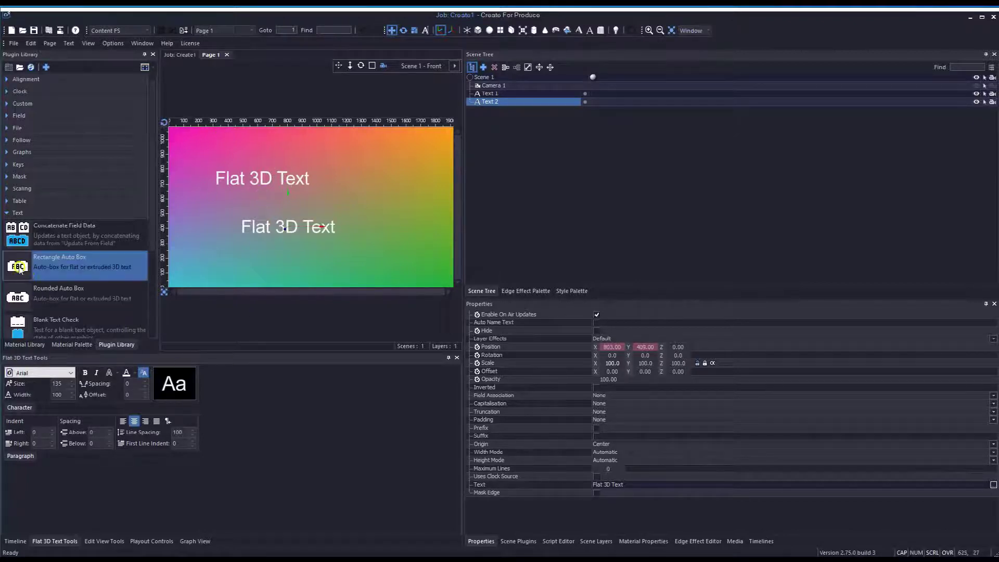
{"action": "left_click", "coordinate": [57, 265]}
{"action": "left_click_drag", "start_coordinate": [17, 268], "coordinate": [489, 79]}
{"action": "left_click", "coordinate": [488, 76]}
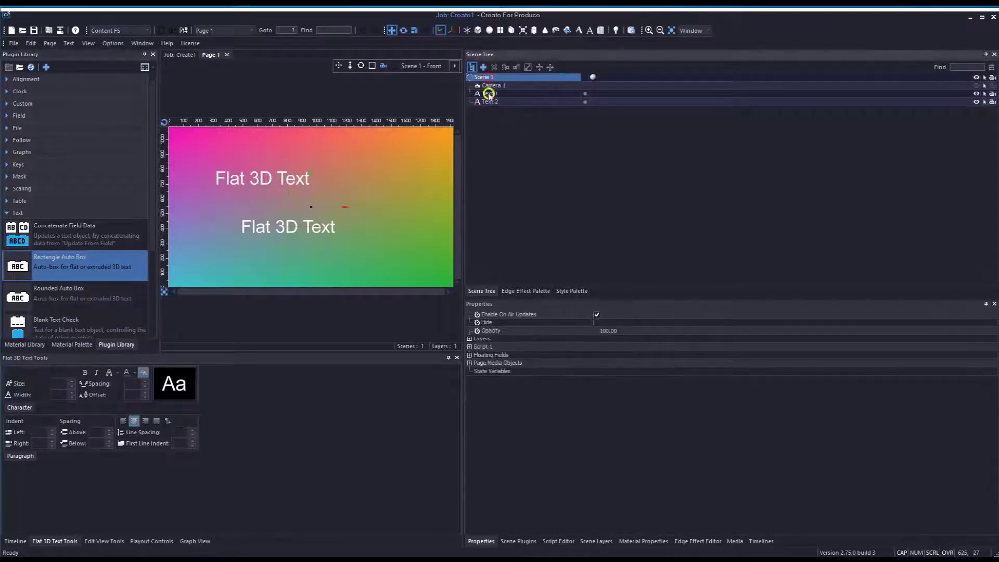
{"action": "left_click", "coordinate": [520, 541]}
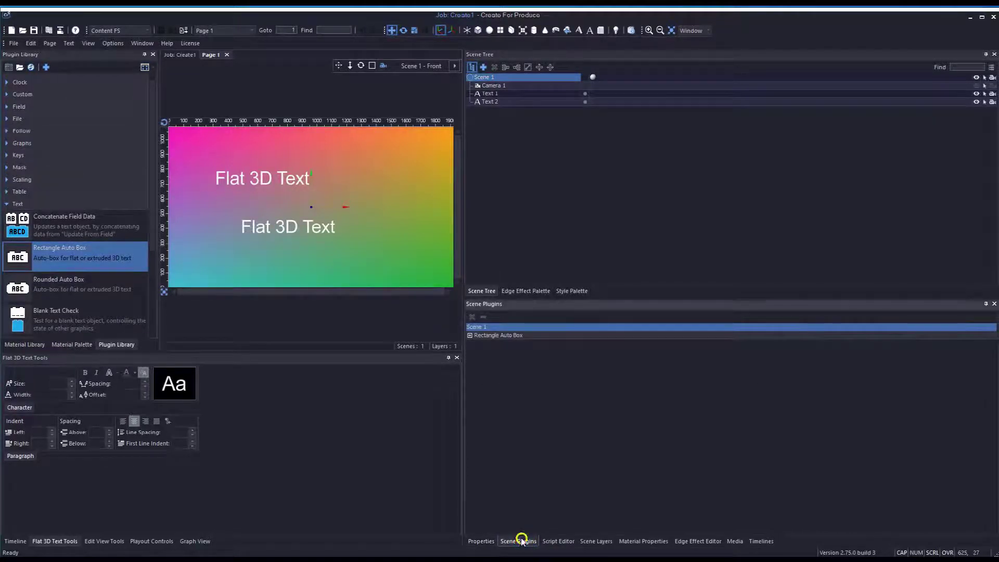
{"action": "left_click", "coordinate": [469, 336]}
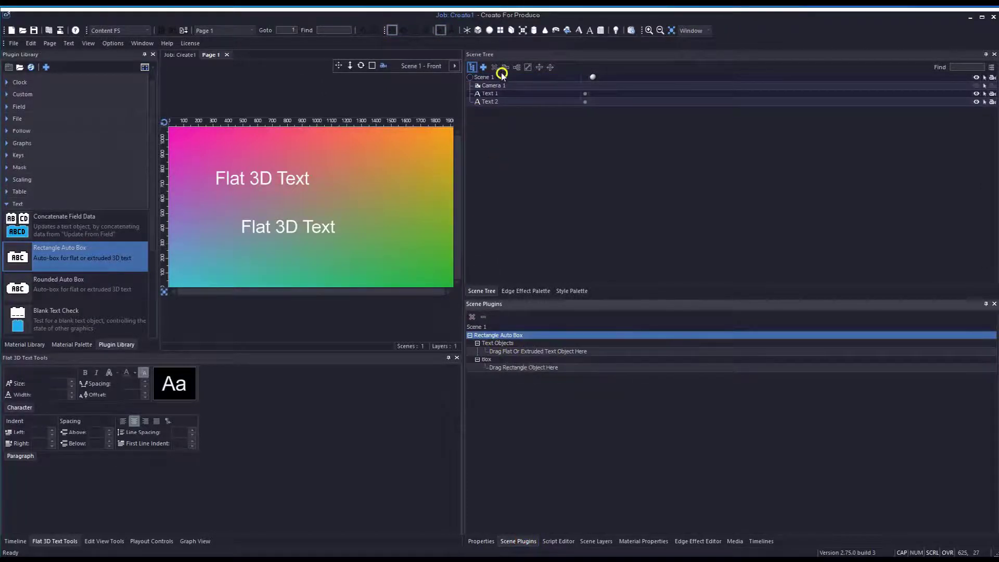
Assign Text 1 to the auto box's Text Objects and add a rectangle near the top-right
{"action": "left_click_drag", "start_coordinate": [490, 93], "coordinate": [527, 357]}
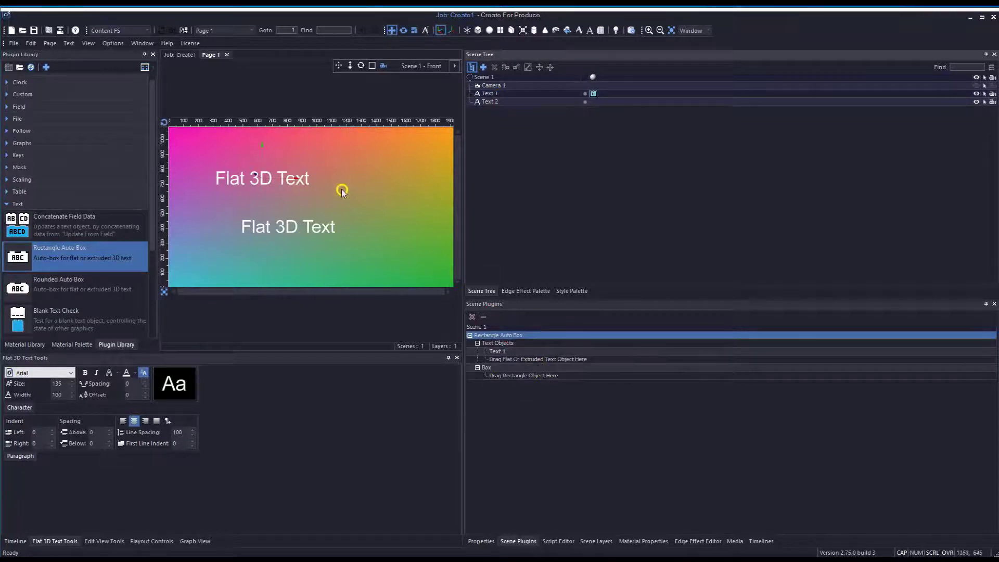
{"action": "left_click", "coordinate": [500, 31]}
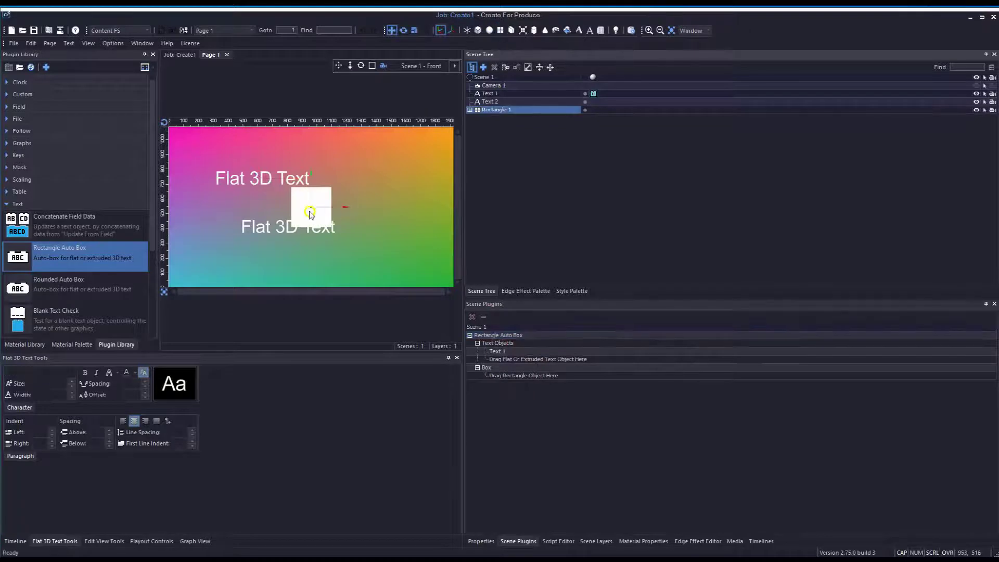
{"action": "left_click", "coordinate": [369, 204]}
{"action": "left_click_drag", "start_coordinate": [369, 204], "coordinate": [382, 180]}
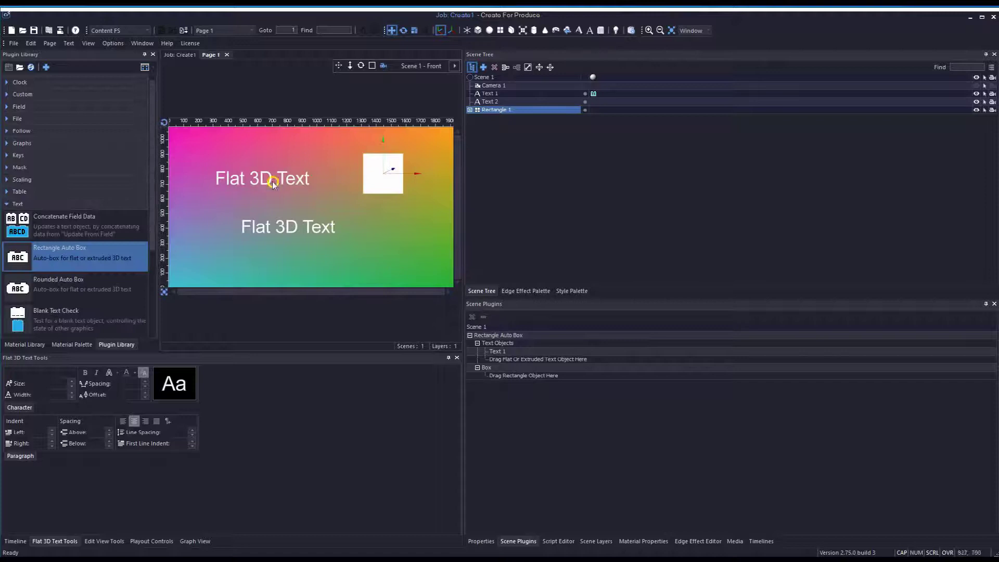
Apply the blue 2D Keyer Color material to Rectangle 1
{"action": "left_click", "coordinate": [19, 343]}
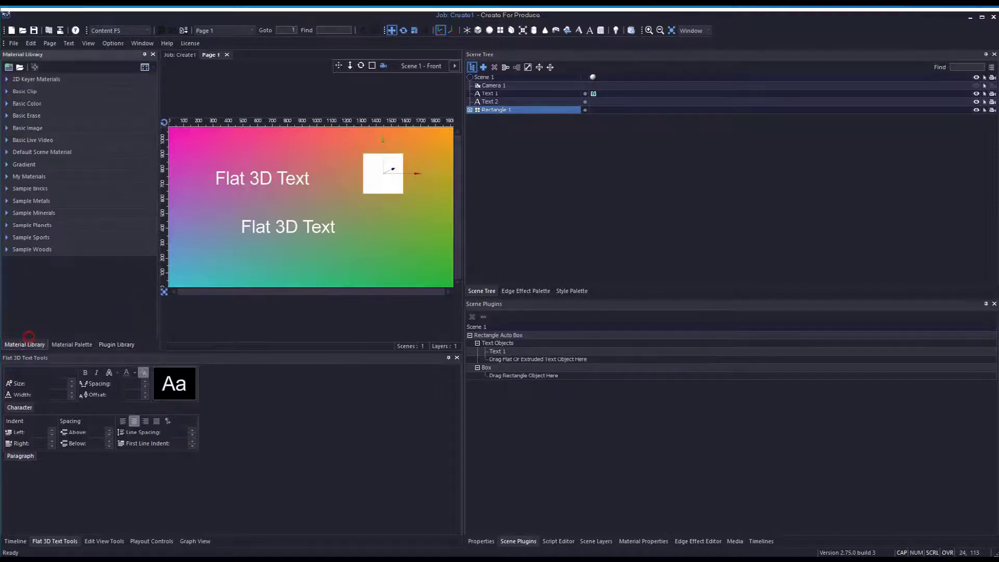
{"action": "left_click", "coordinate": [8, 78]}
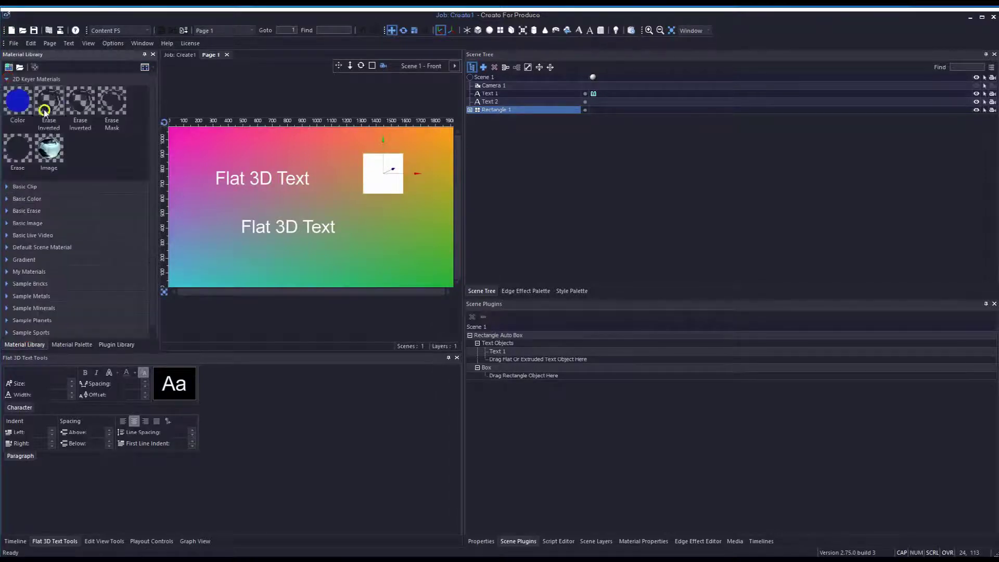
{"action": "left_click_drag", "start_coordinate": [17, 101], "coordinate": [385, 186]}
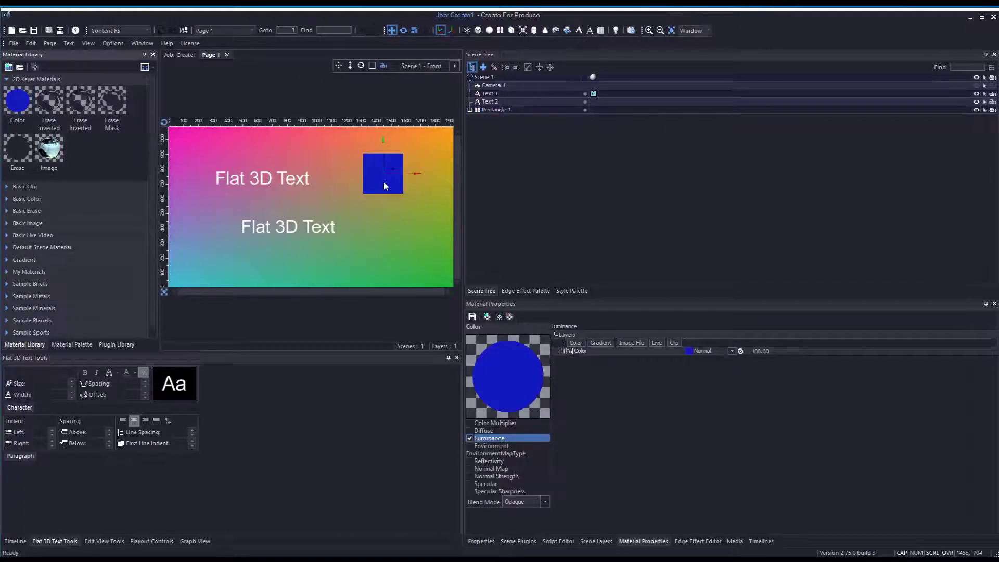
Assign Rectangle 1 to the auto box's Box slot and turn off Fixed Height
{"action": "left_click", "coordinate": [515, 540]}
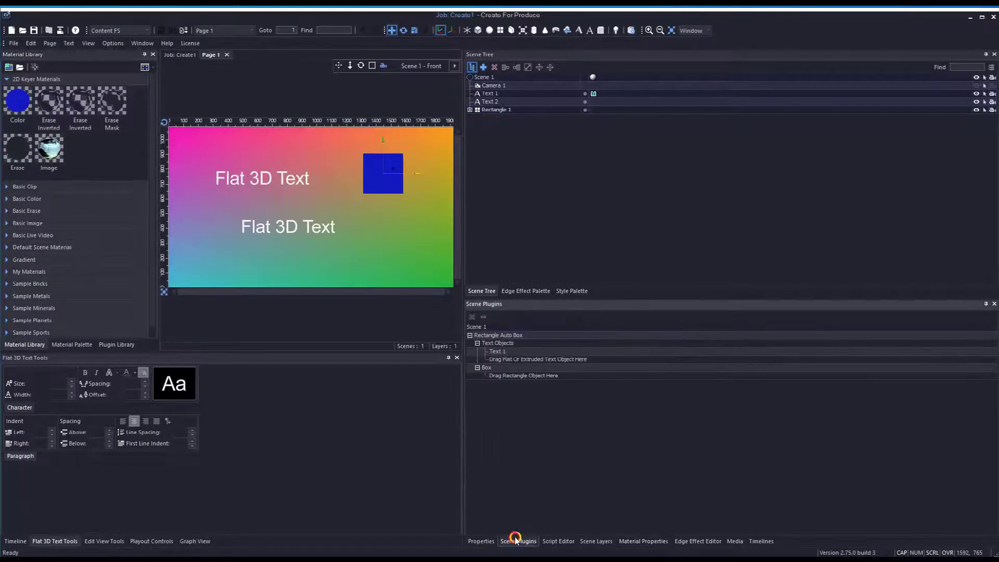
{"action": "left_click_drag", "start_coordinate": [494, 106], "coordinate": [519, 380]}
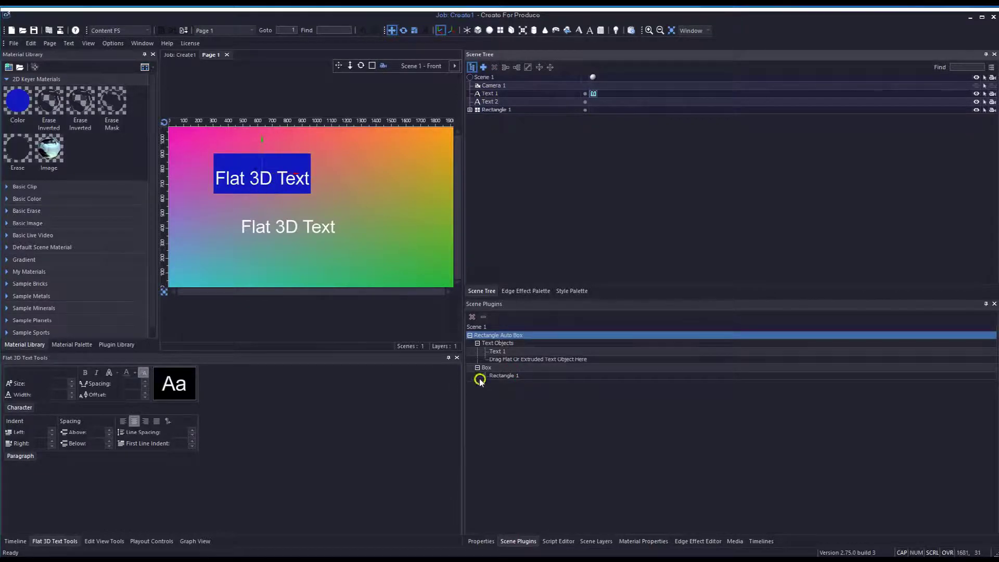
{"action": "left_click", "coordinate": [513, 336]}
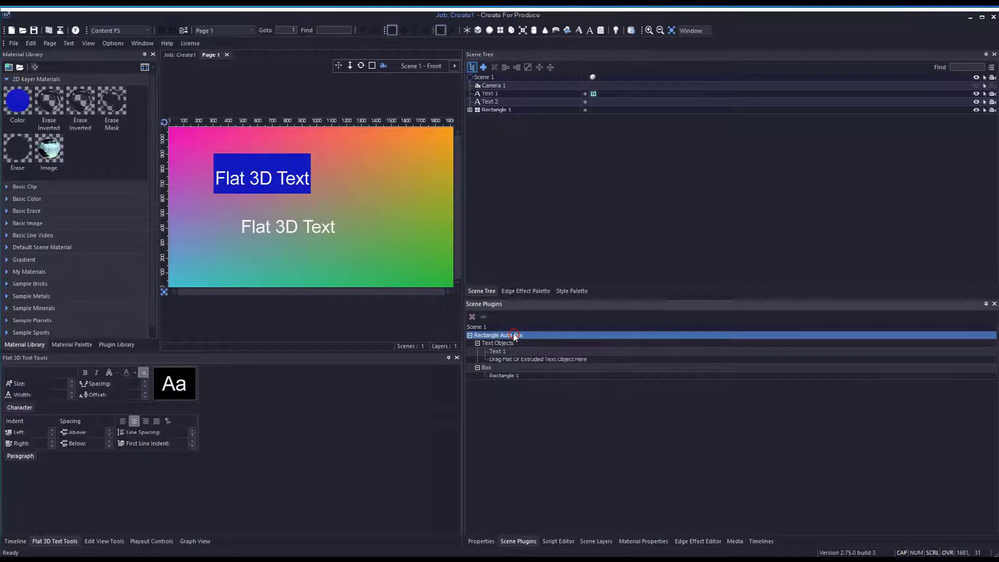
{"action": "left_click", "coordinate": [478, 542]}
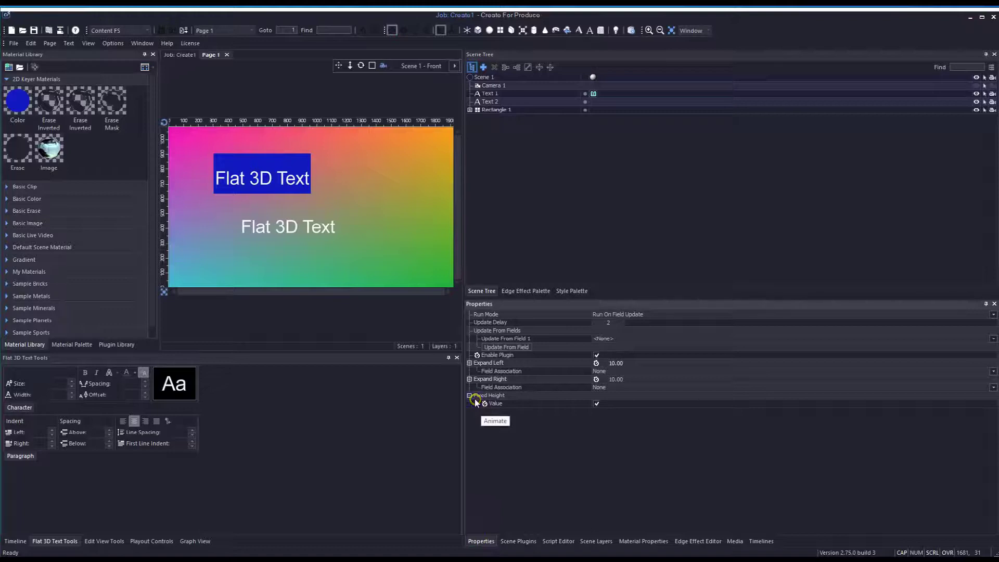
{"action": "left_click", "coordinate": [596, 404]}
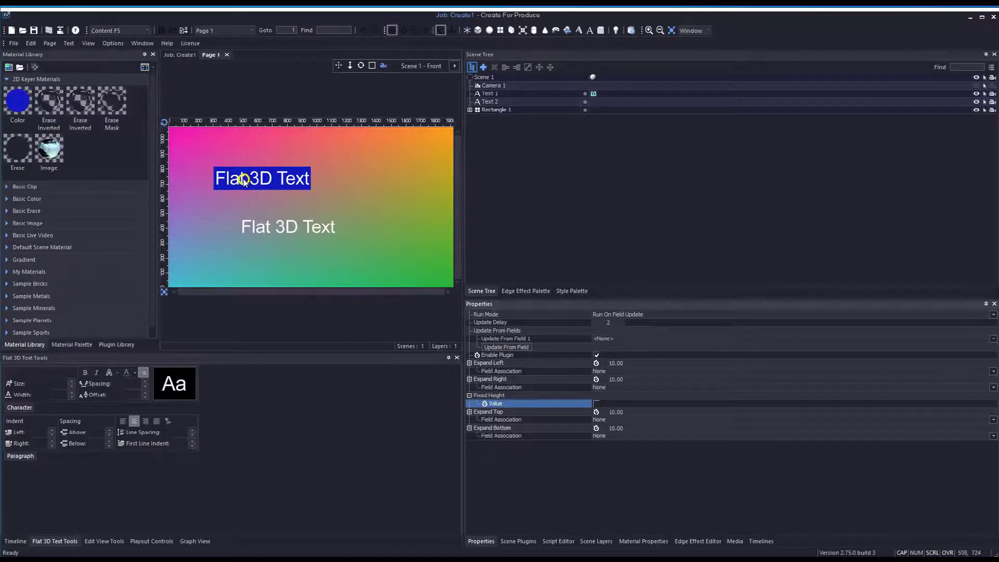
Set the auto box's Expand Left to 46, Expand Right to 48, and Run Mode to Run Every Frame
{"action": "left_click", "coordinate": [243, 179]}
{"action": "left_click", "coordinate": [222, 180]}
{"action": "left_click_drag", "start_coordinate": [615, 364], "coordinate": [633, 380]}
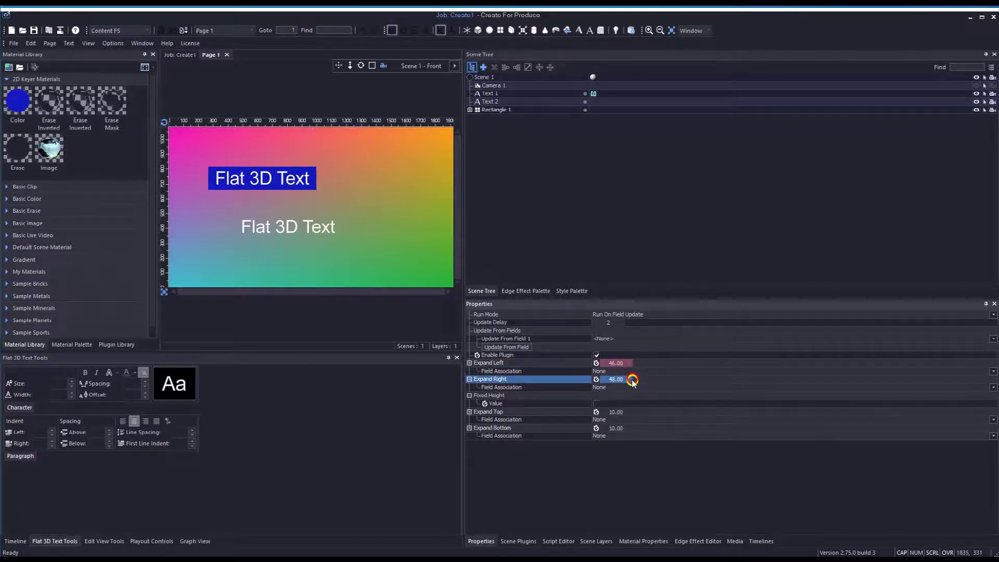
{"action": "left_click", "coordinate": [613, 315]}
{"action": "left_click", "coordinate": [617, 328]}
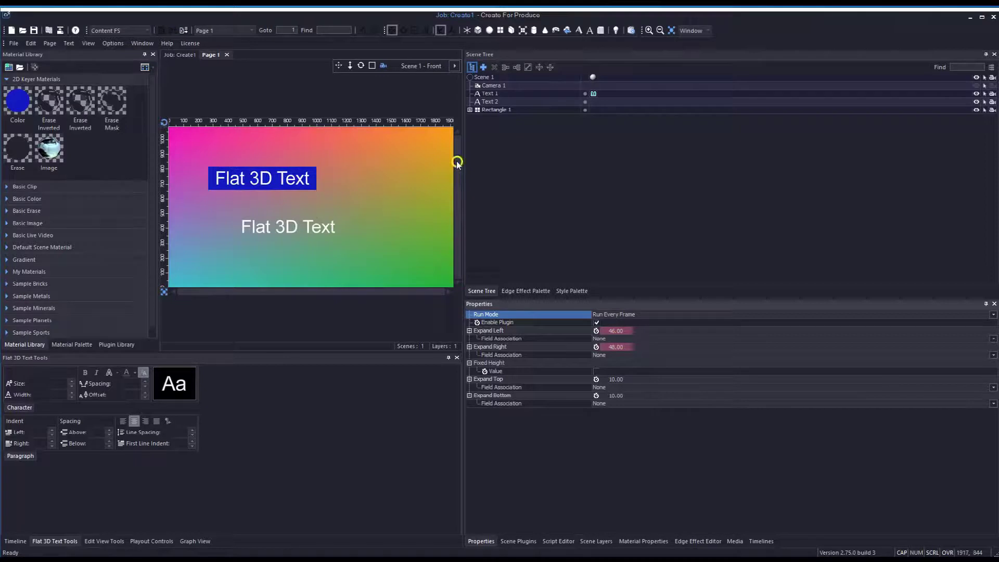
Change Text 1's text to 'Flat 3D Text Hello' so the blue box widens to fit
{"action": "left_click", "coordinate": [509, 94]}
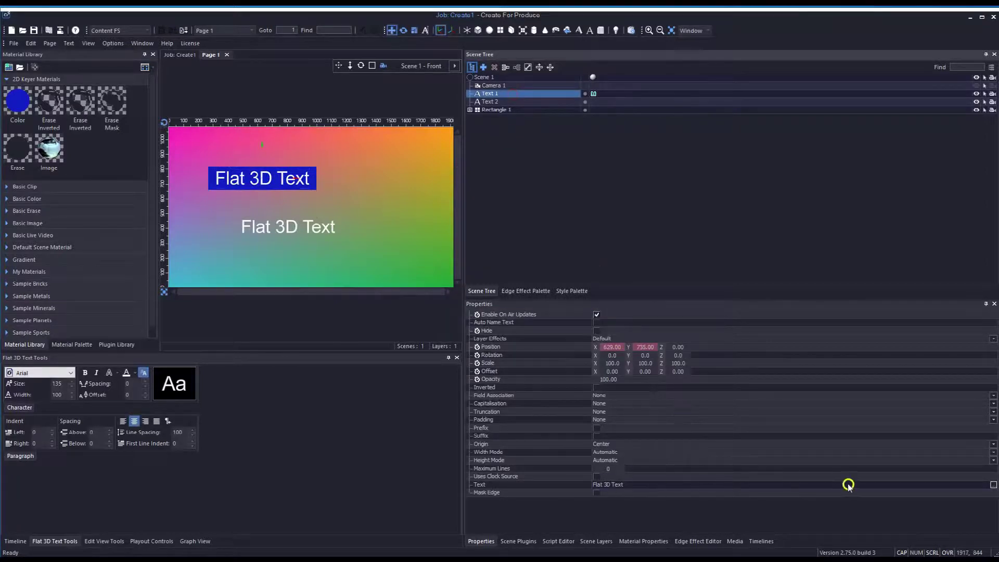
{"action": "left_click", "coordinate": [994, 485]}
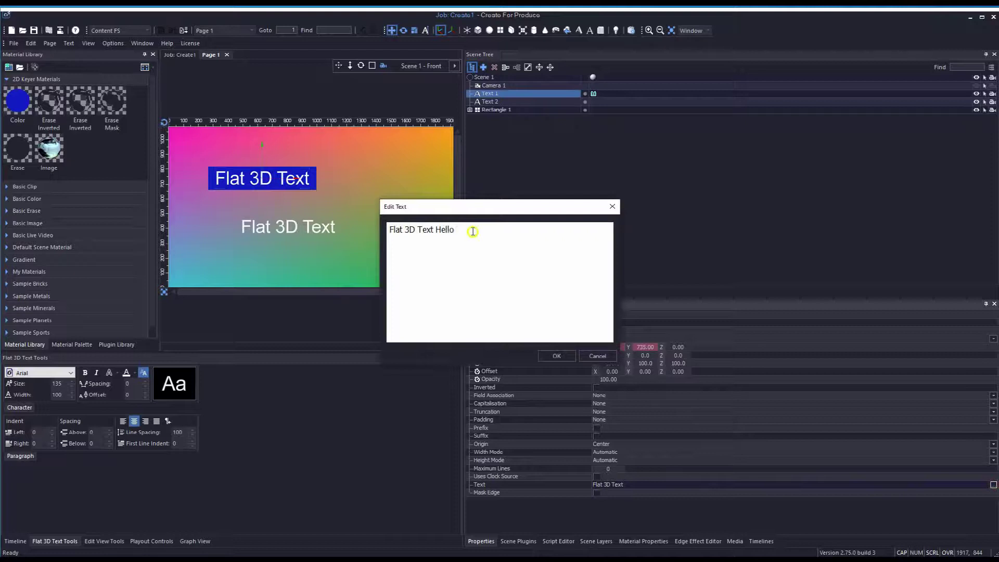
{"action": "left_click", "coordinate": [554, 359]}
{"action": "left_click", "coordinate": [518, 541]}
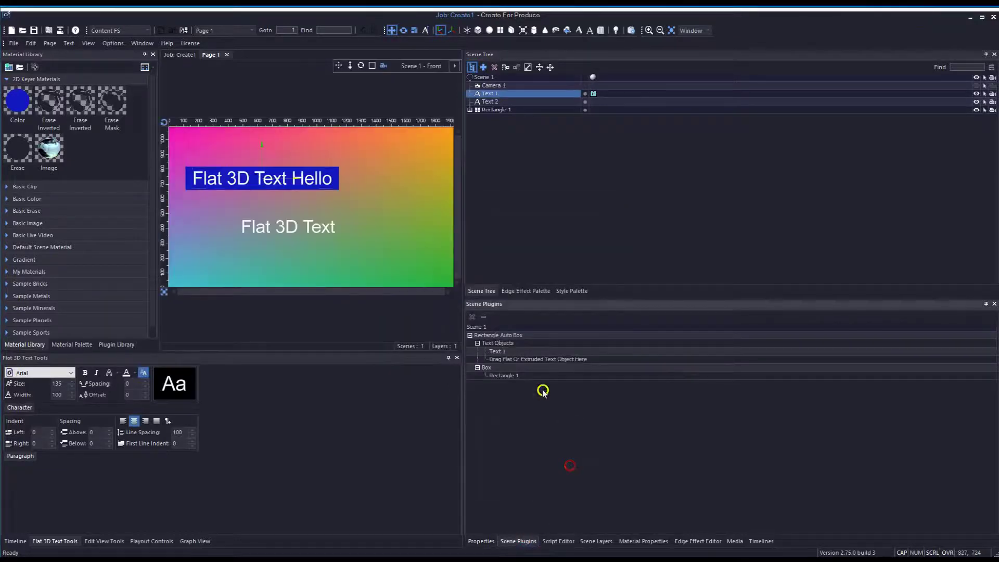
{"action": "left_click", "coordinate": [481, 541]}
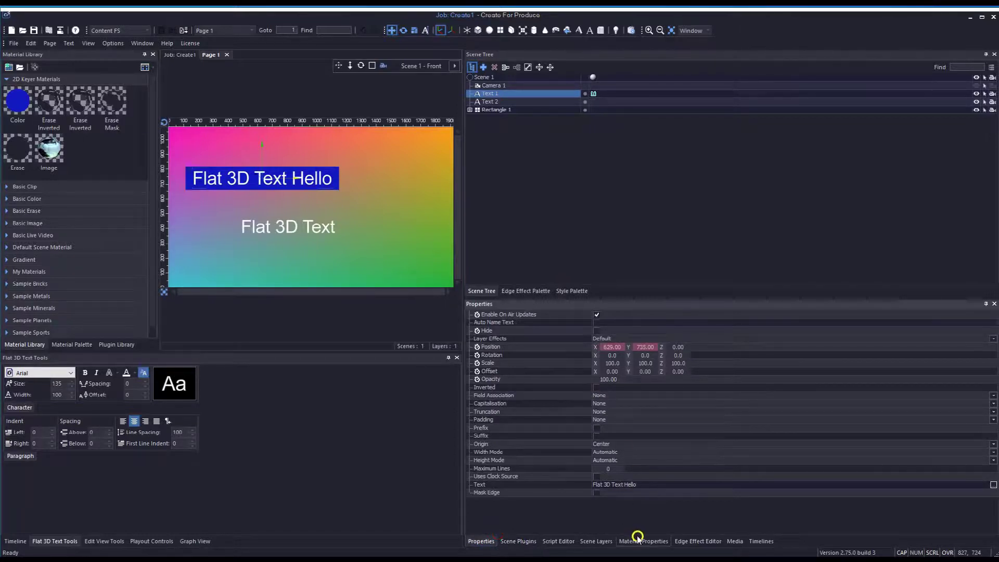
Add Text 2 to the auto box's Text Objects so the box encloses both lines
{"action": "left_click", "coordinate": [216, 183]}
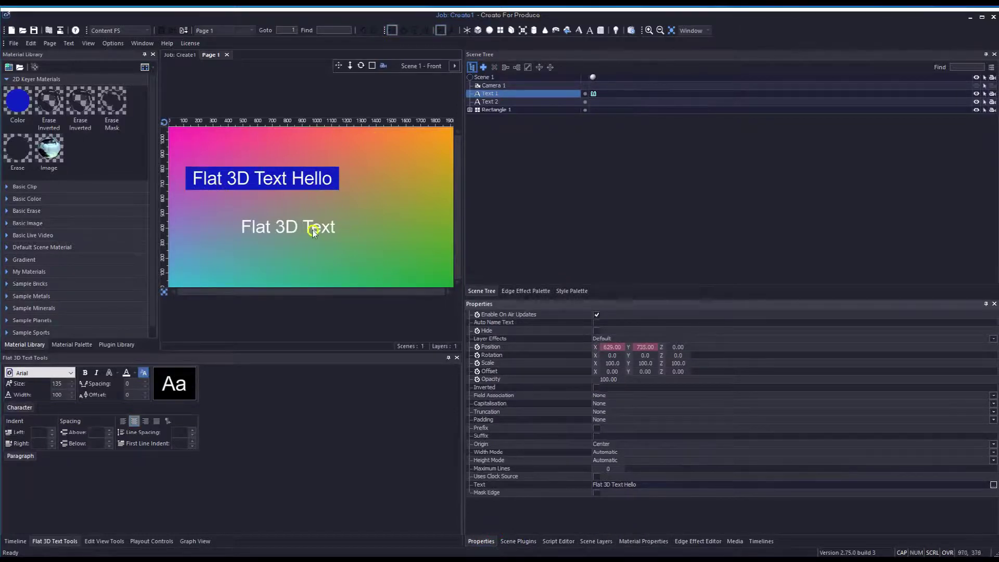
{"action": "left_click", "coordinate": [520, 541]}
{"action": "left_click_drag", "start_coordinate": [488, 102], "coordinate": [525, 360]}
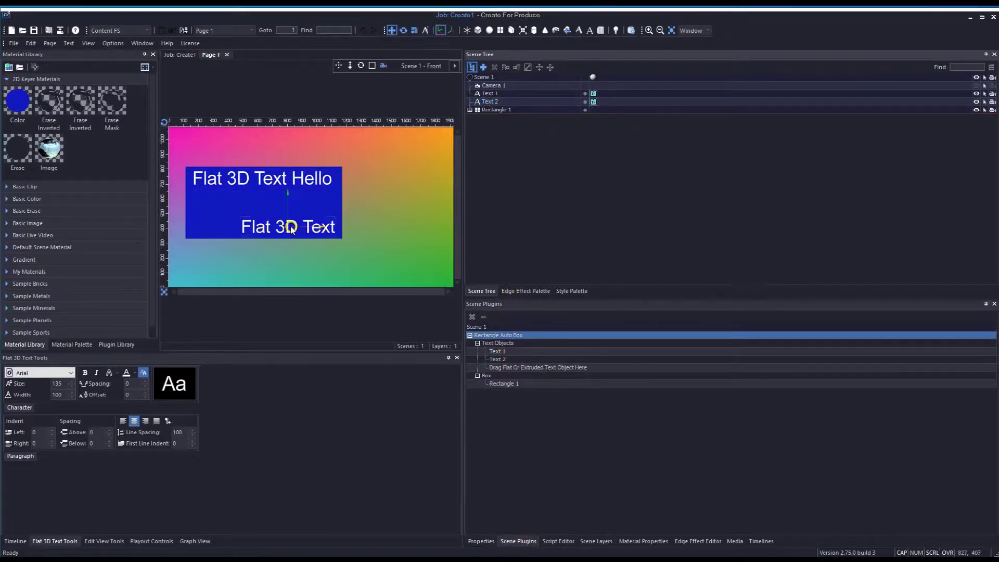
Reposition the second text line inside the blue box on the canvas
{"action": "left_click_drag", "start_coordinate": [290, 229], "coordinate": [261, 221]}
{"action": "left_click", "coordinate": [258, 176]}
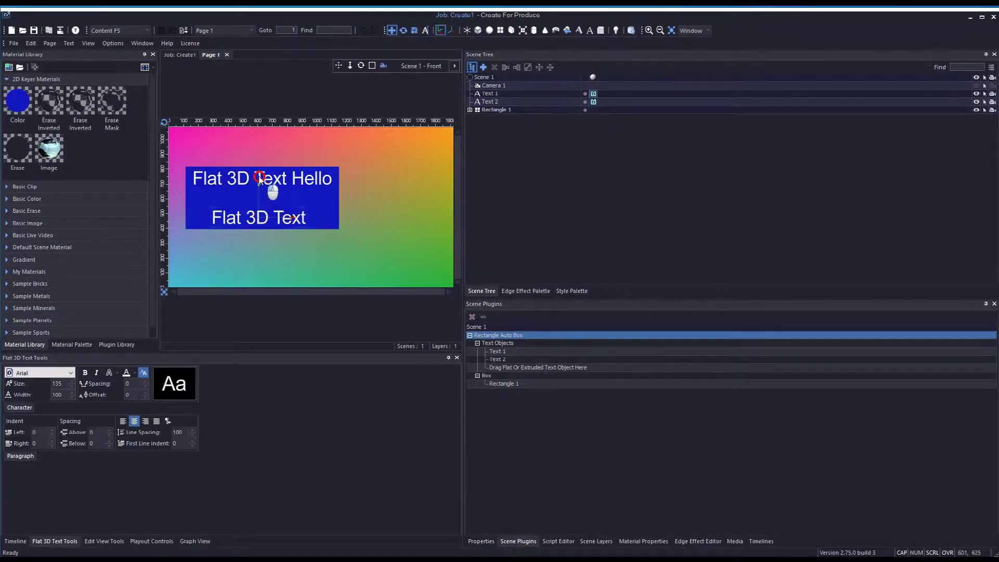
{"action": "left_click_drag", "start_coordinate": [232, 204], "coordinate": [291, 234]}
Switch the auto box plugin's Run Mode to Run On Field Update
{"action": "left_click", "coordinate": [593, 101]}
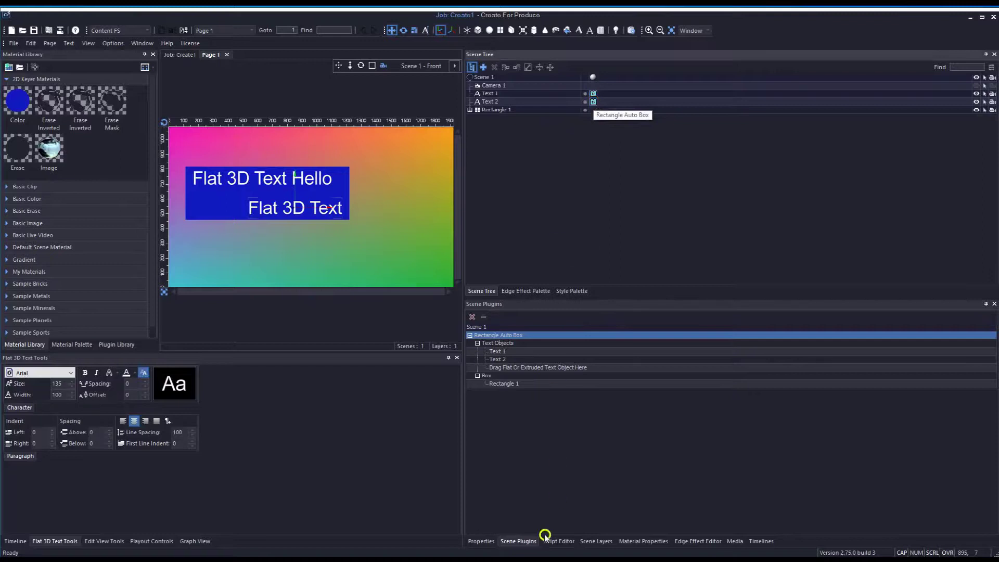
{"action": "left_click", "coordinate": [480, 541]}
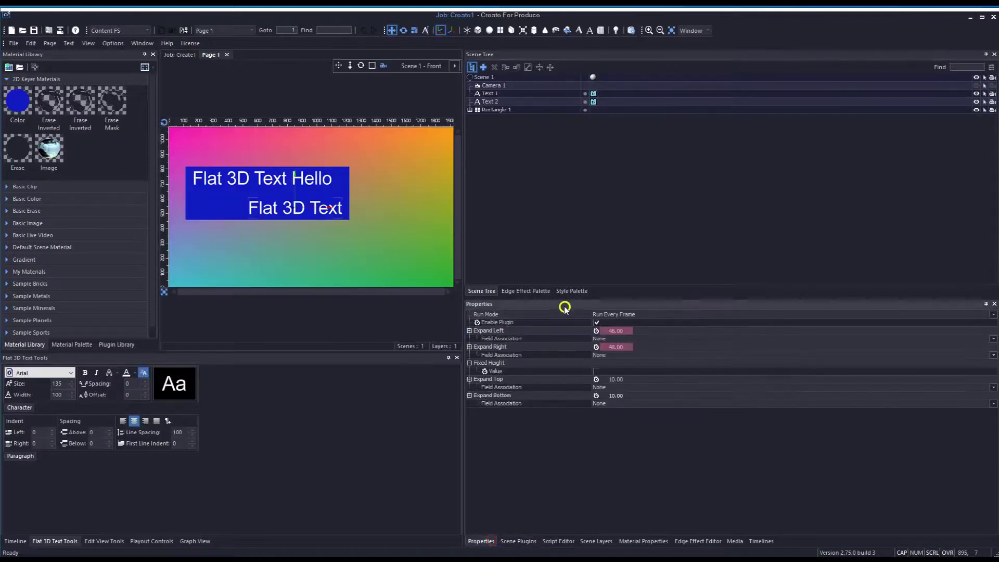
{"action": "left_click", "coordinate": [613, 315]}
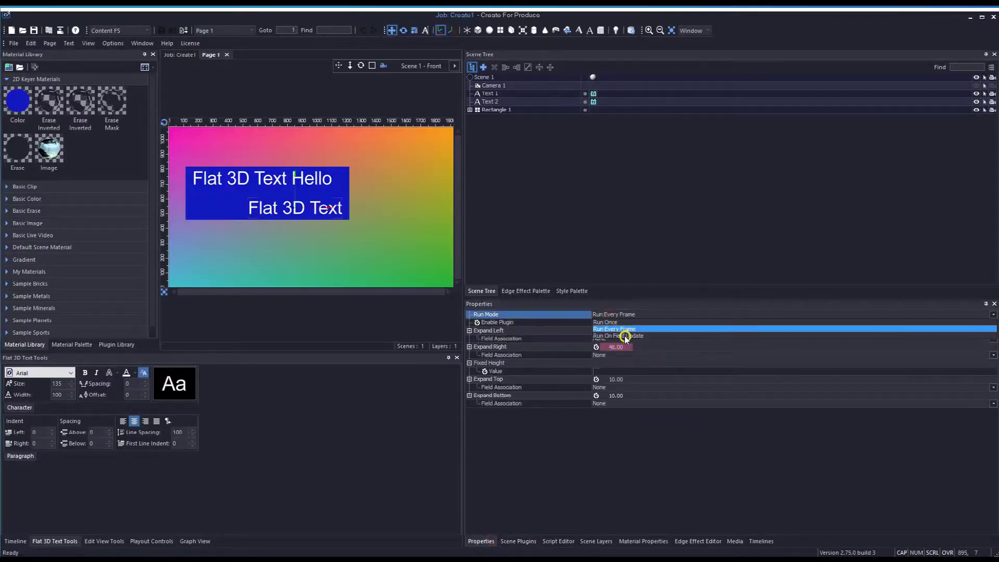
{"action": "left_click", "coordinate": [624, 336]}
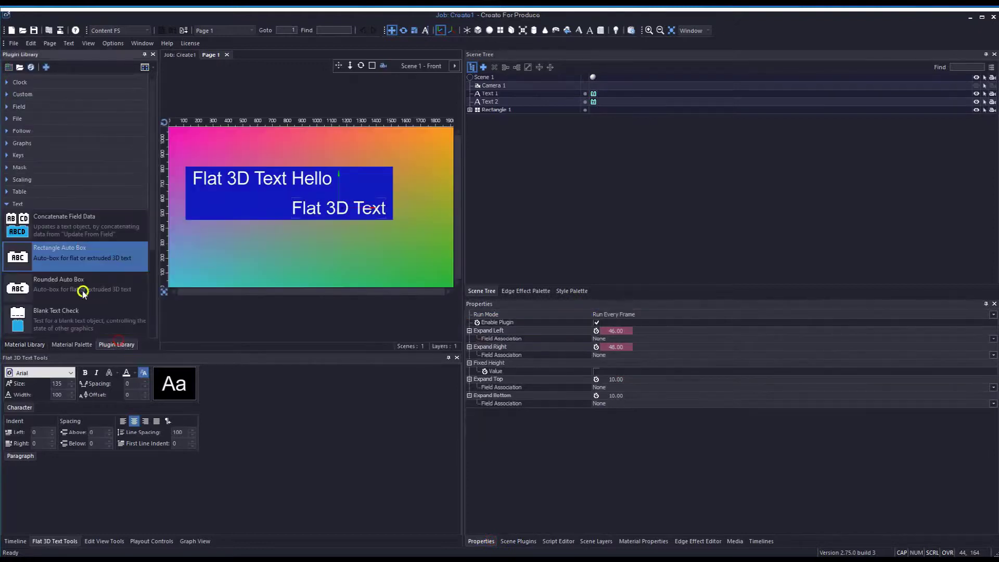
Select Rectangle Auto Box in the Plugin Library, then return to the Scene Plugins list
{"action": "left_click", "coordinate": [34, 260]}
{"action": "left_click", "coordinate": [483, 67]}
{"action": "left_click", "coordinate": [520, 541]}
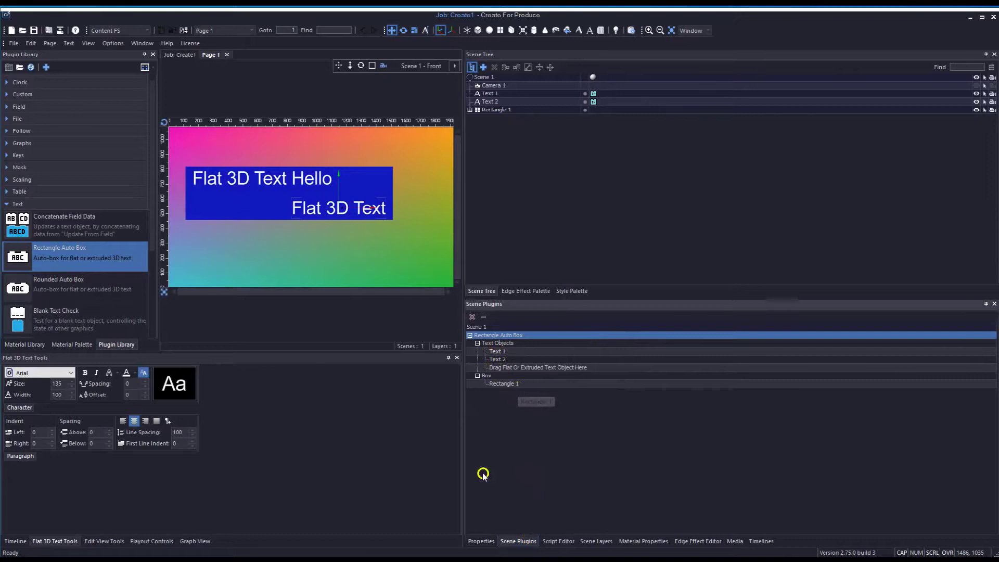
Show the Rectangle Auto Box settings in the Properties panel
{"action": "left_click", "coordinate": [480, 542]}
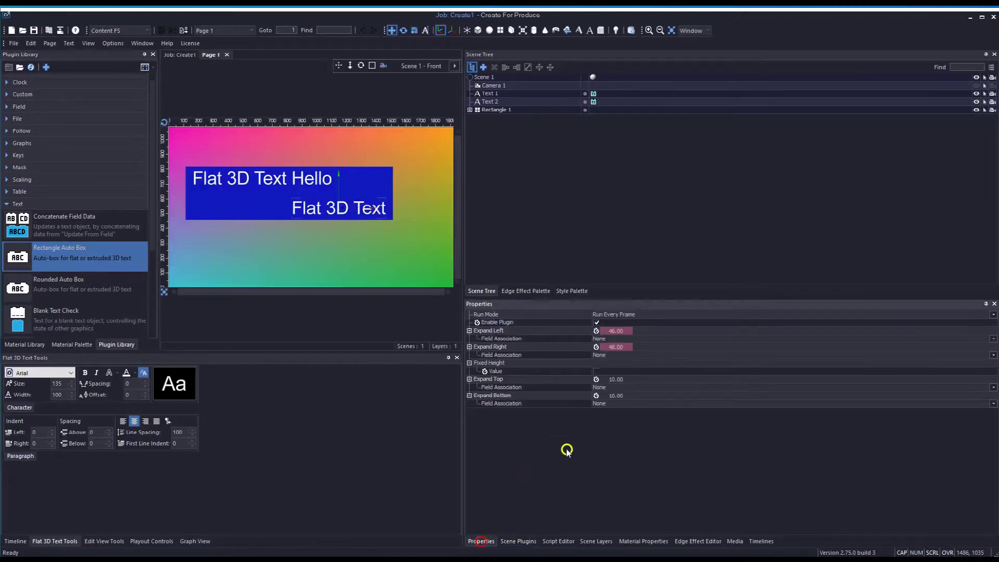